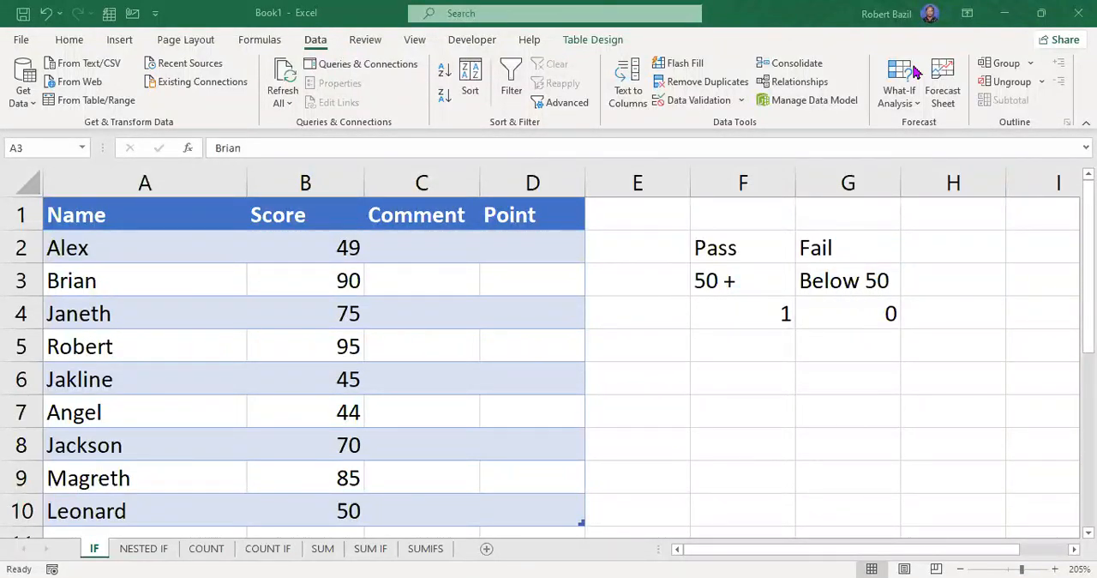
Examine the pass and fail score criteria in F2:G3 that apply to the empty Comment column.
{"action": "left_click", "coordinate": [68, 40]}
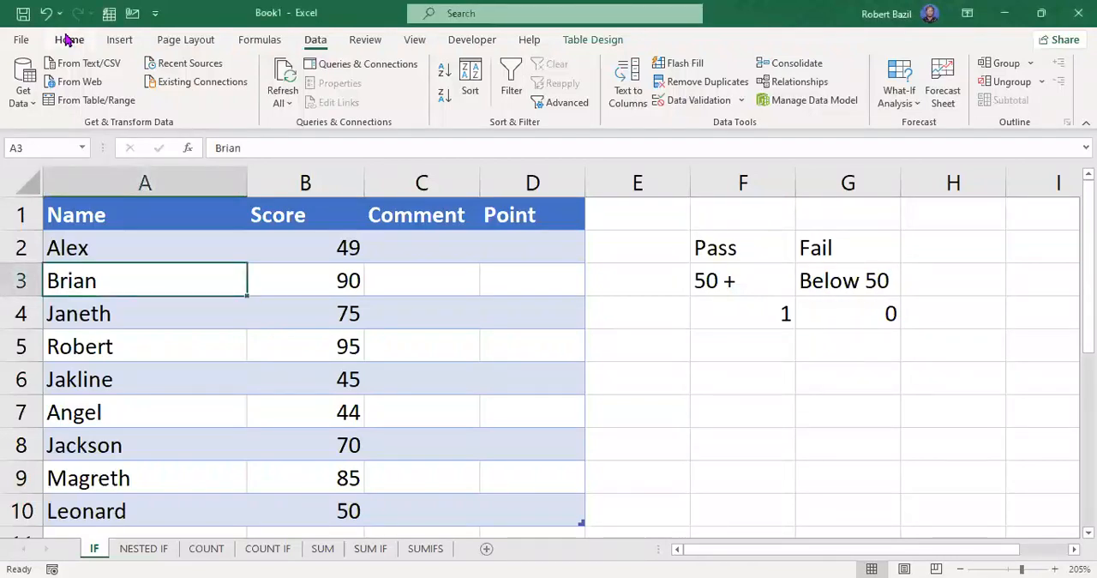
{"action": "left_click", "coordinate": [69, 41]}
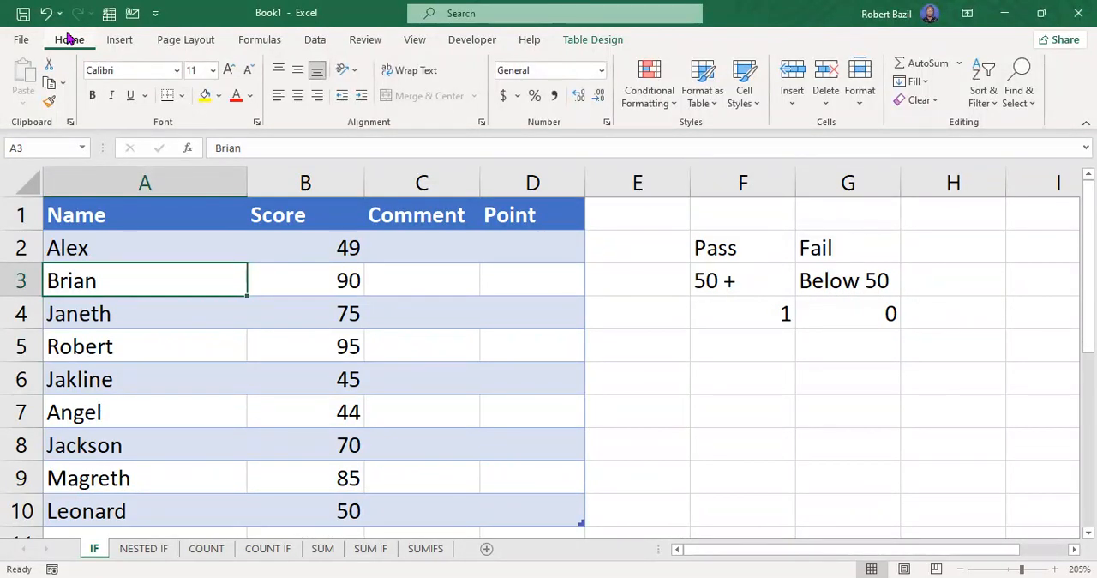
{"action": "left_click", "coordinate": [445, 256]}
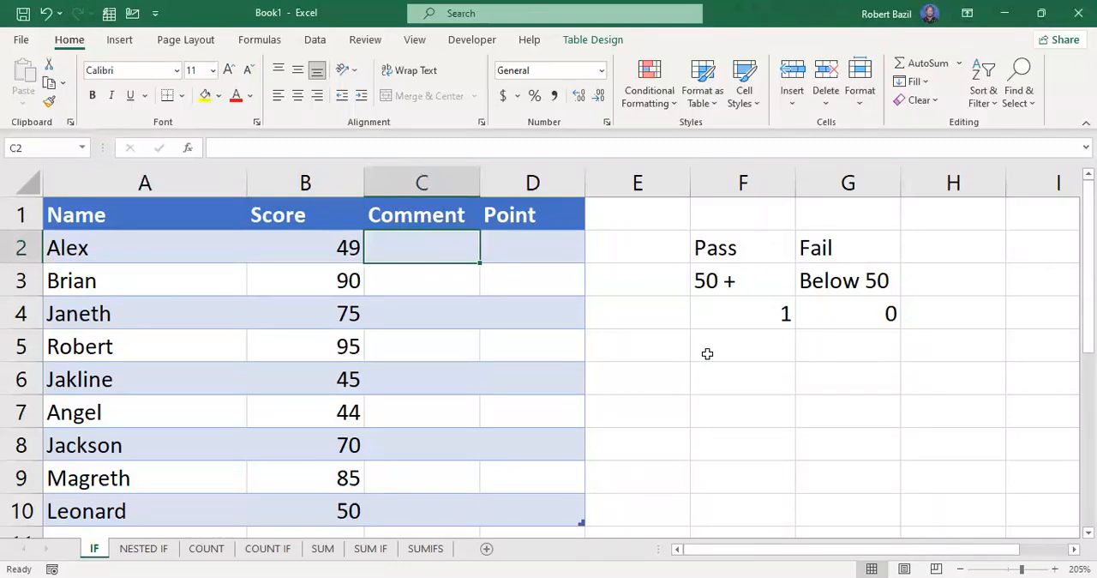
{"action": "left_click", "coordinate": [751, 284]}
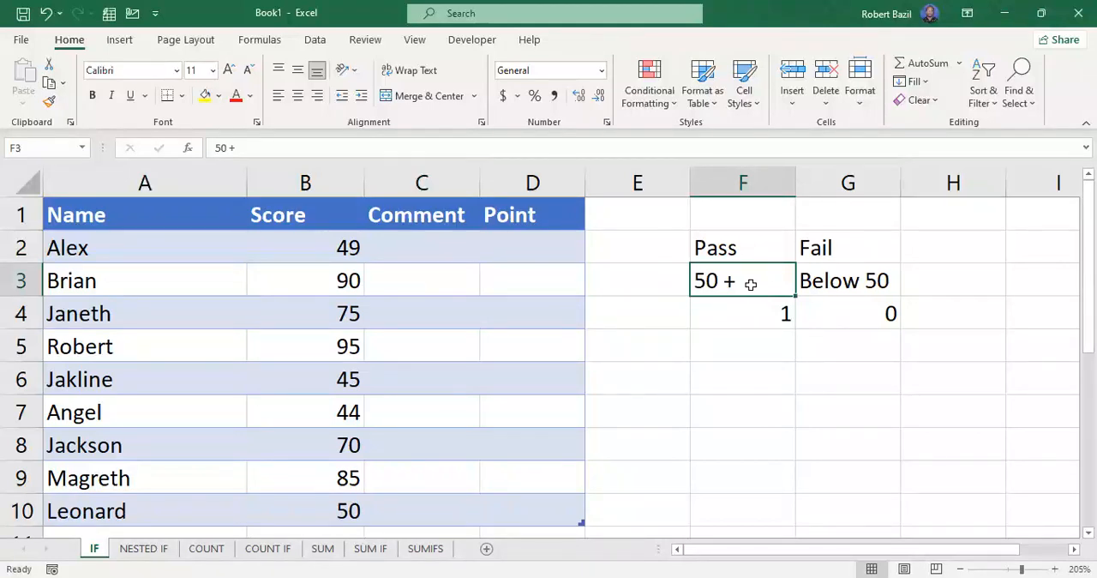
{"action": "left_click", "coordinate": [744, 249]}
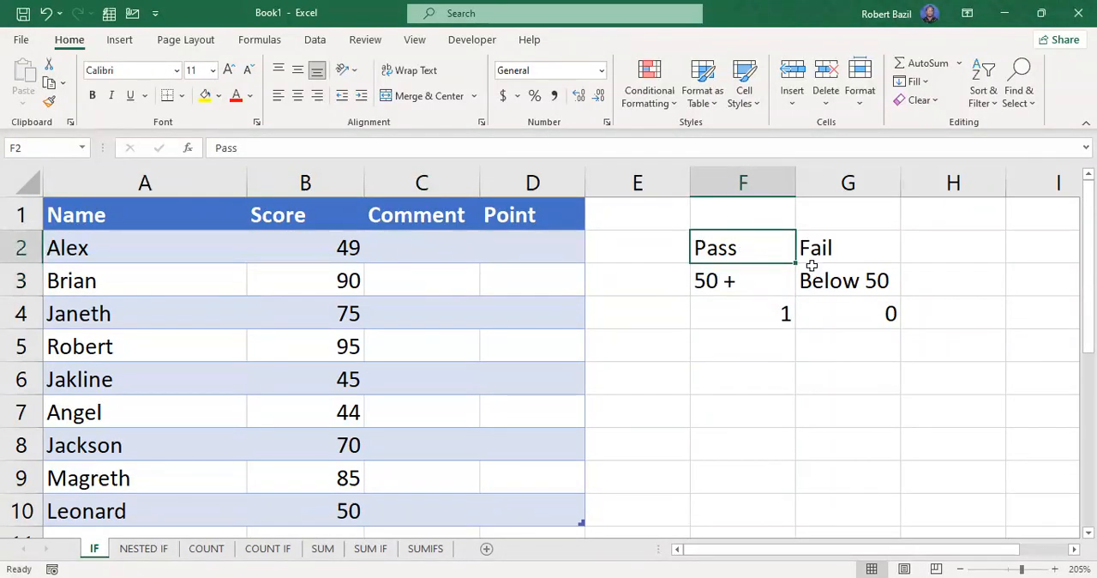
{"action": "left_click", "coordinate": [861, 279]}
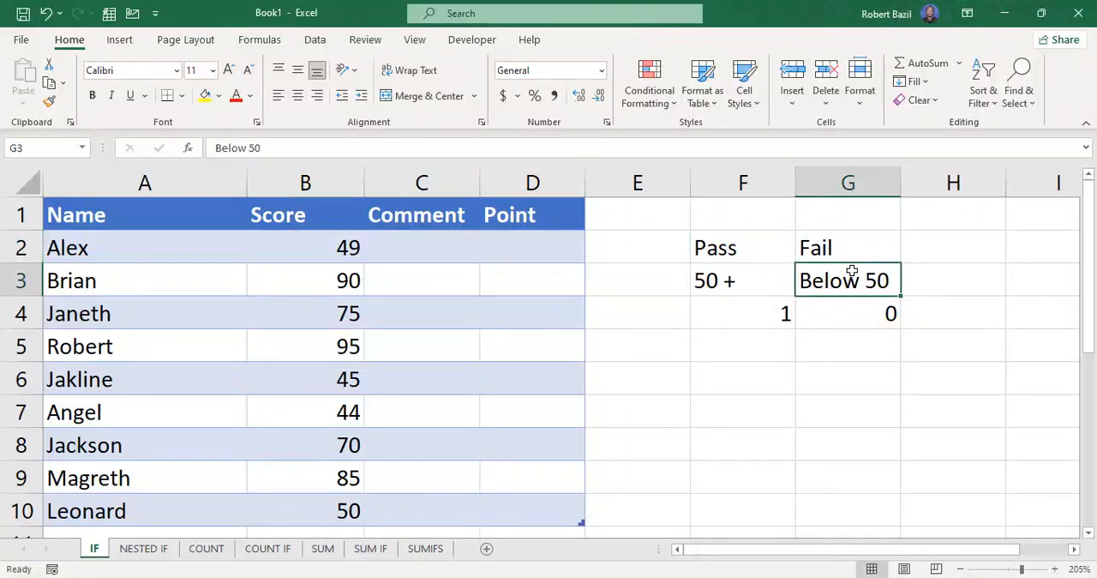
{"action": "left_click", "coordinate": [847, 249]}
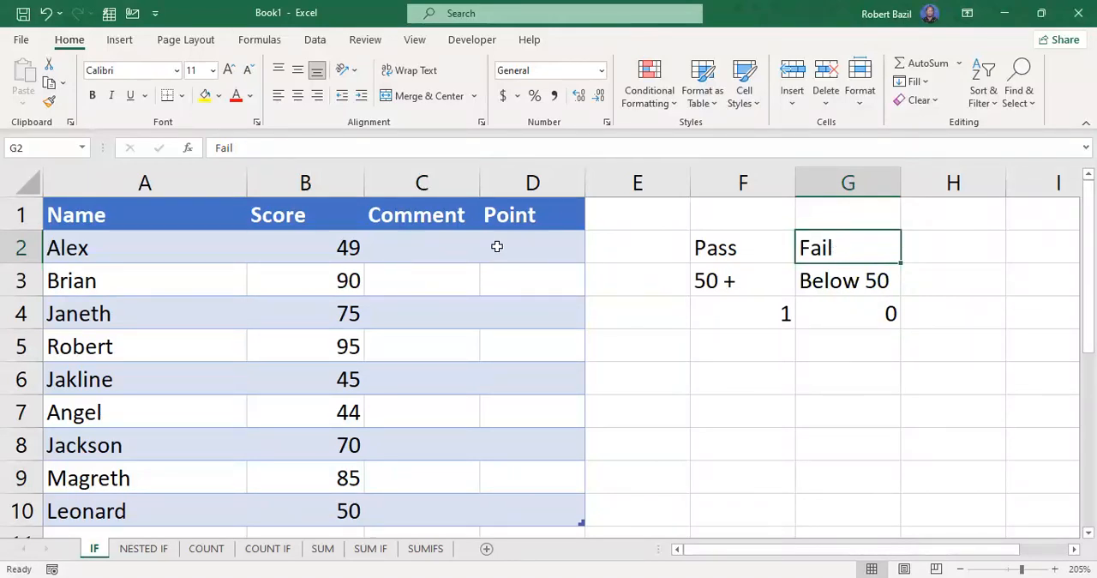
Start an IF formula in C2 of the Comment column with the logical test B2>=50.
{"action": "left_click", "coordinate": [439, 243]}
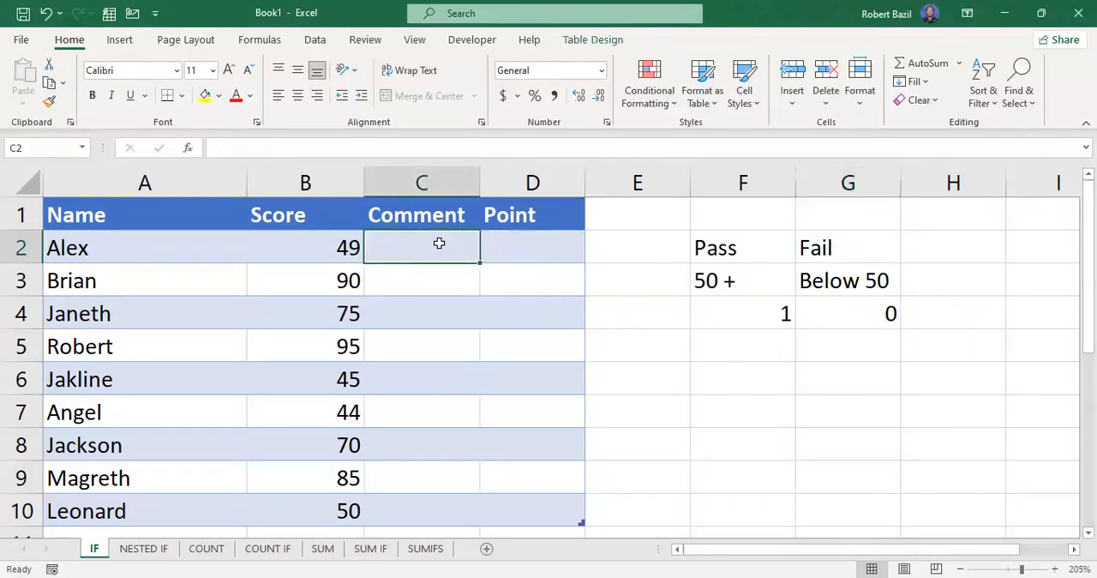
{"action": "type", "text": "="}
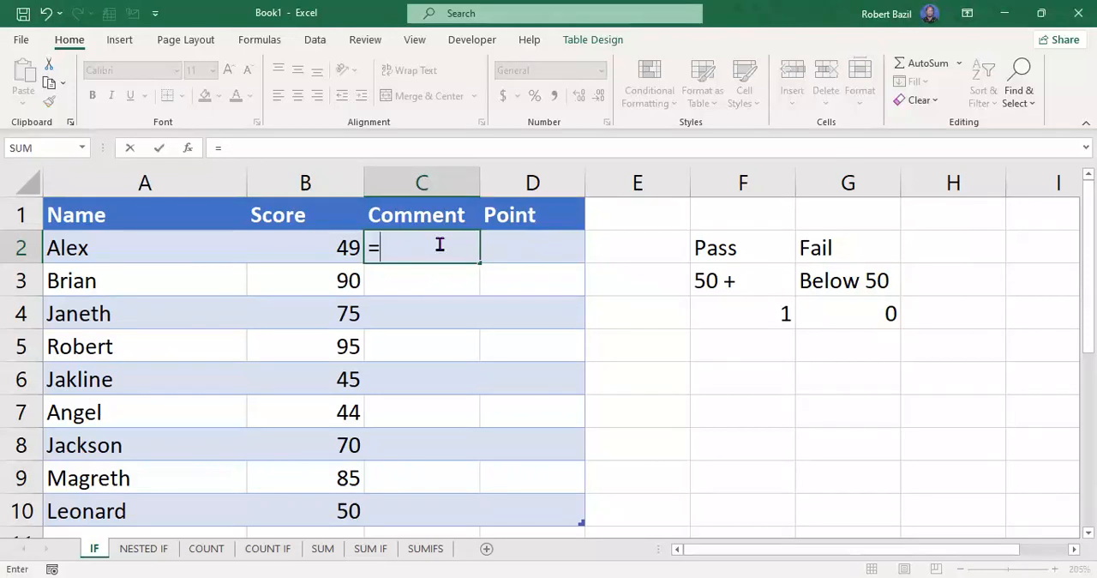
{"action": "type", "text": "IF"}
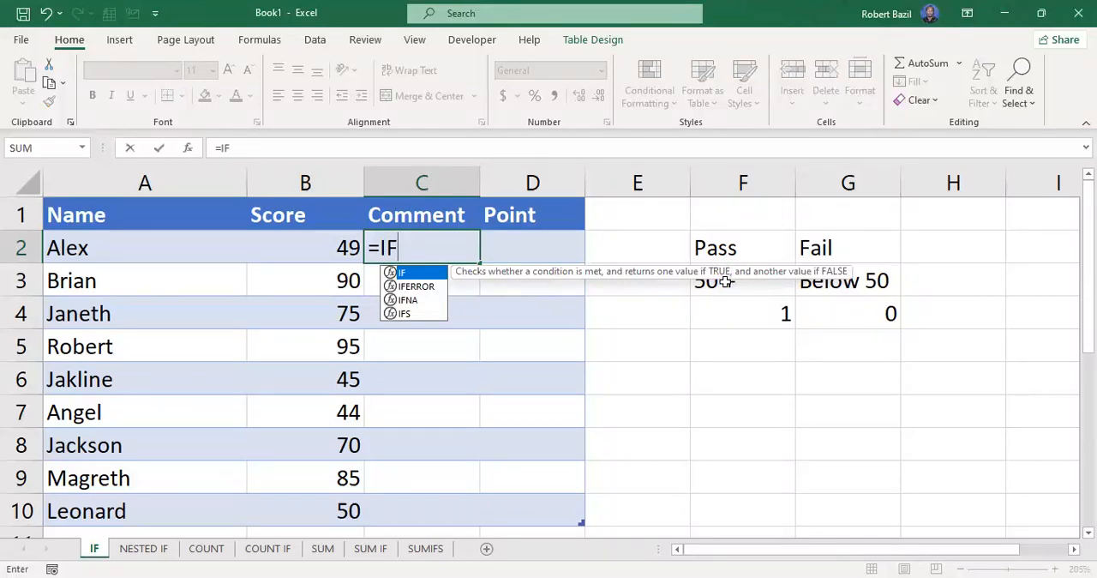
{"action": "type", "text": "("}
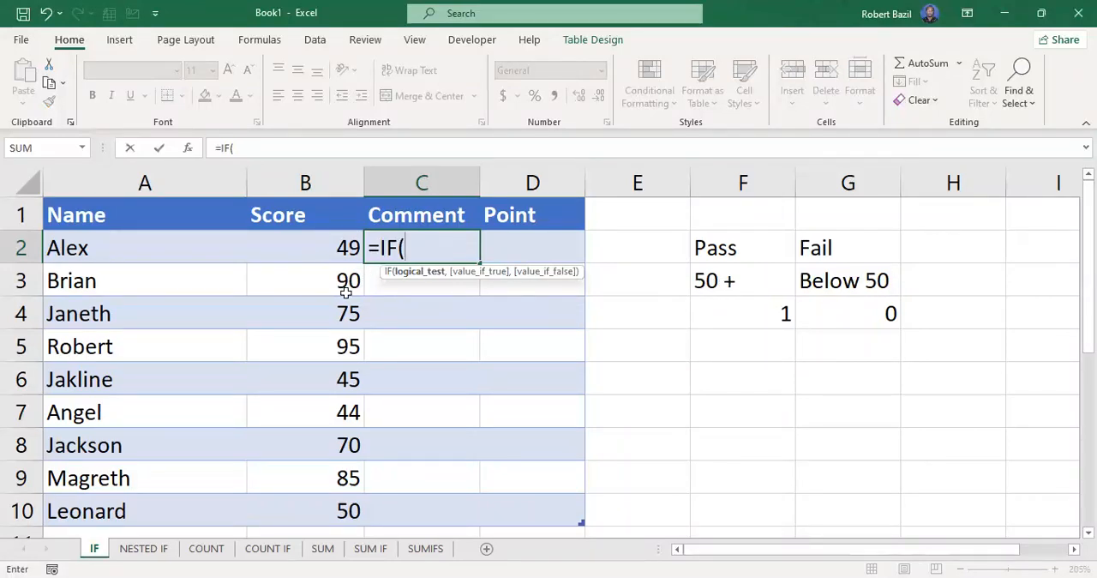
{"action": "left_click", "coordinate": [311, 242]}
{"action": "type", "text": ">=50"}
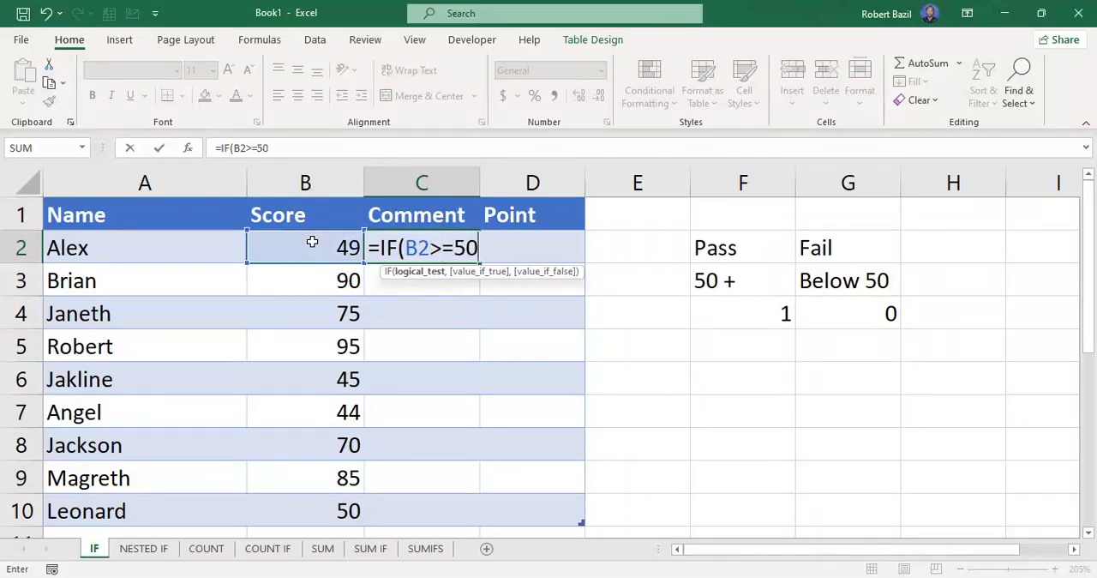
{"action": "type", "text": ",\"PASS\""}
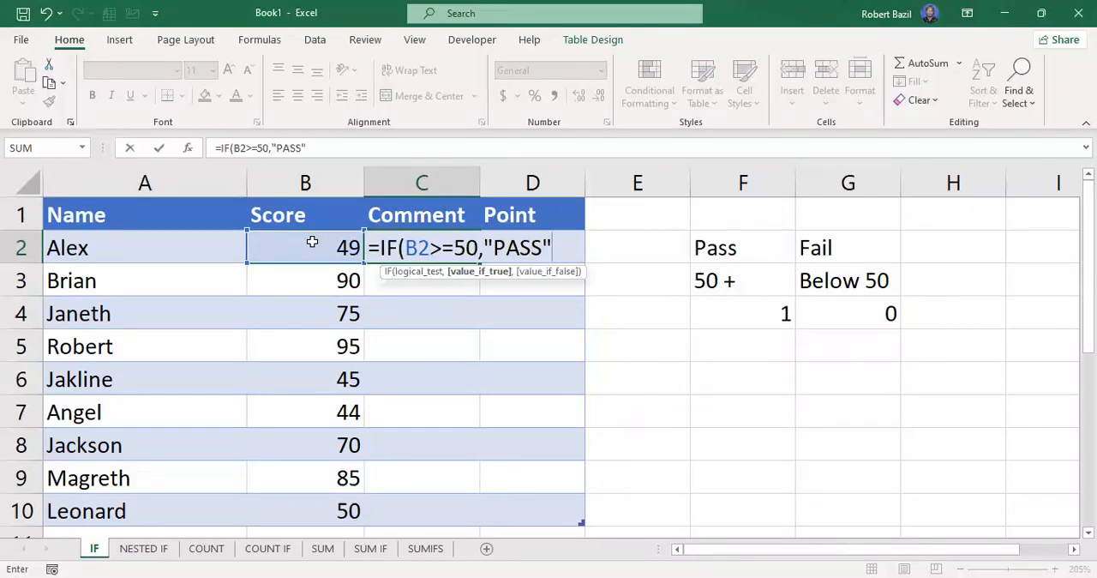
Complete the Comment formula in C2 with "PASS" as the true result and "FAIL" as the false result, and enter it.
{"action": "type", "text": ","}
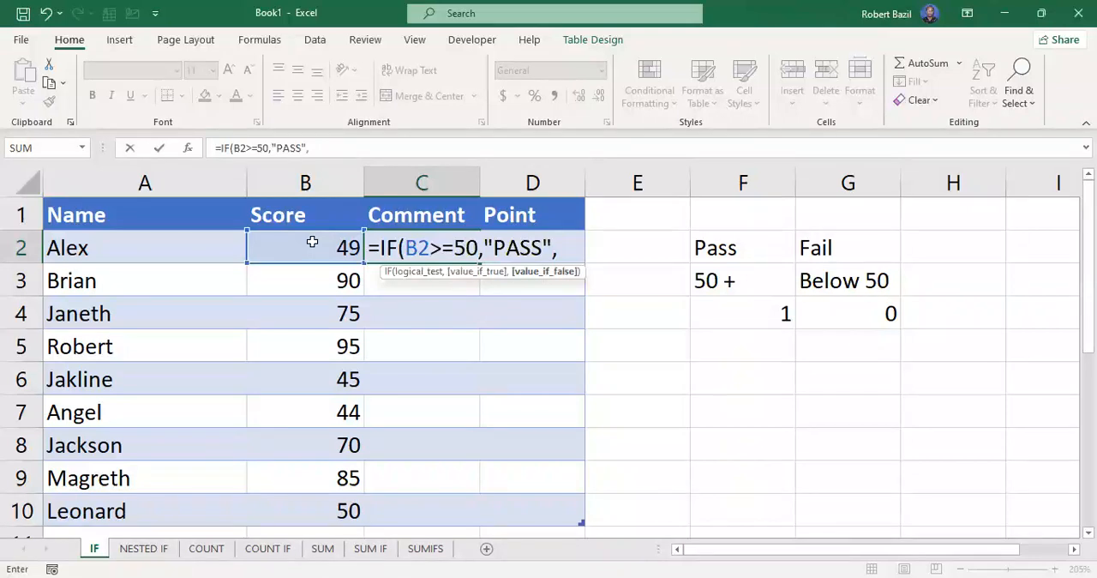
{"action": "type", "text": "\"FAIL\""}
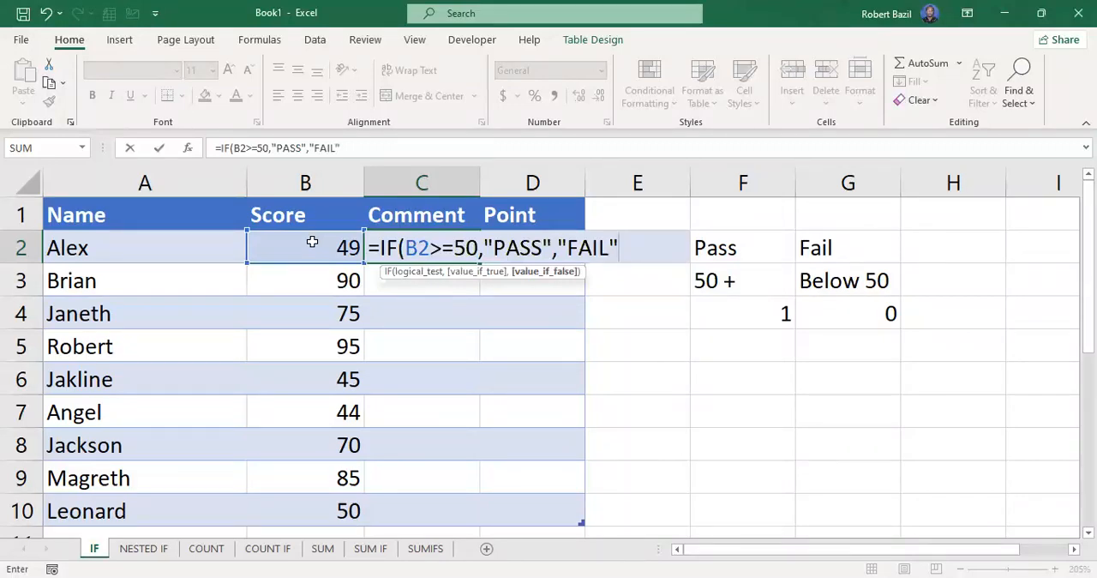
{"action": "type", "text": ")"}
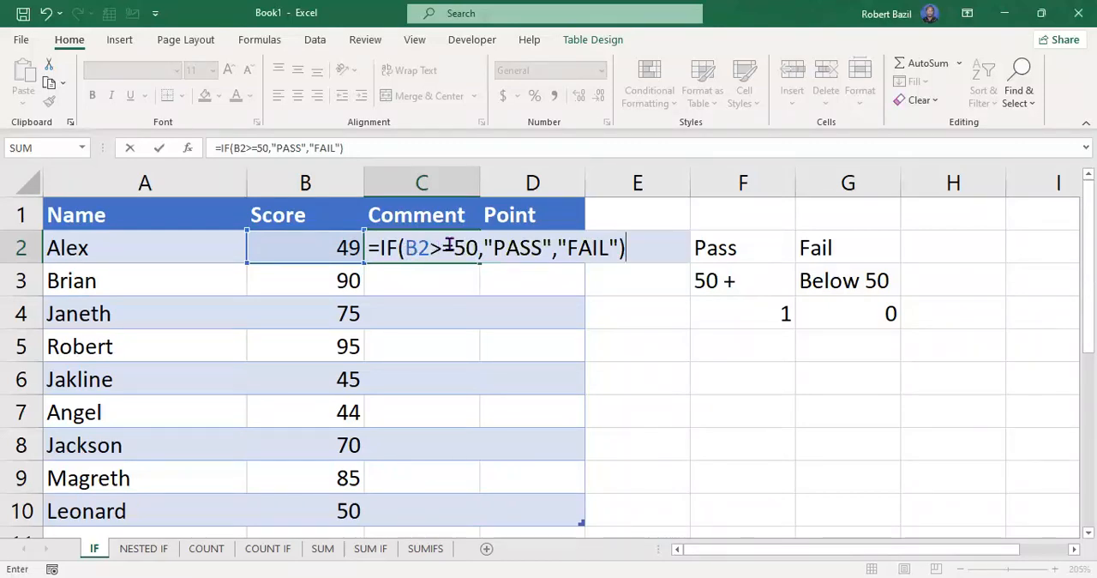
{"action": "left_click_drag", "start_coordinate": [492, 247], "coordinate": [539, 244]}
{"action": "left_click", "coordinate": [549, 247]}
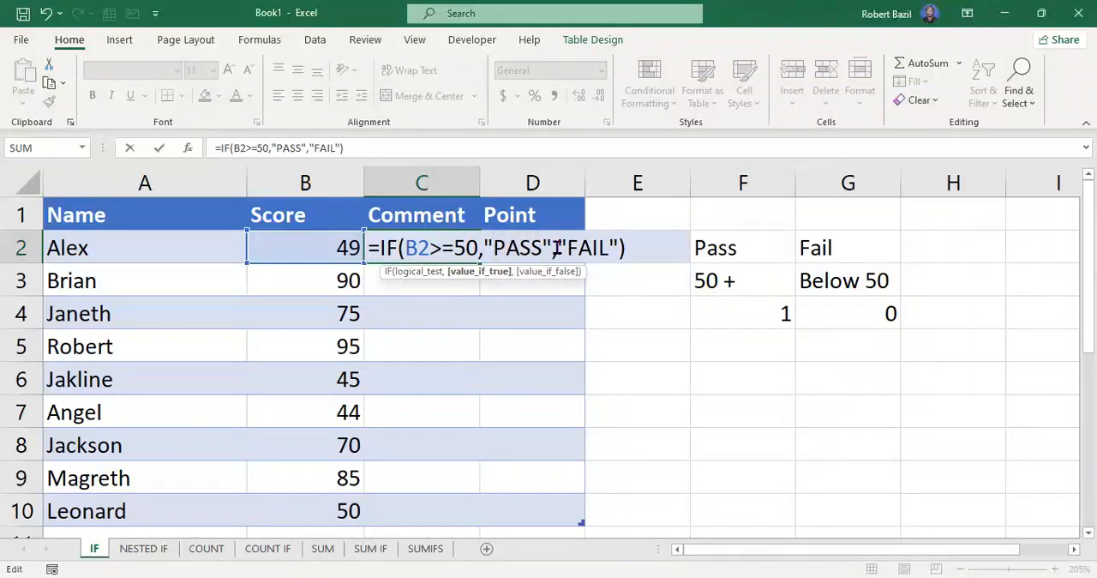
{"action": "left_click_drag", "start_coordinate": [566, 247], "coordinate": [609, 247]}
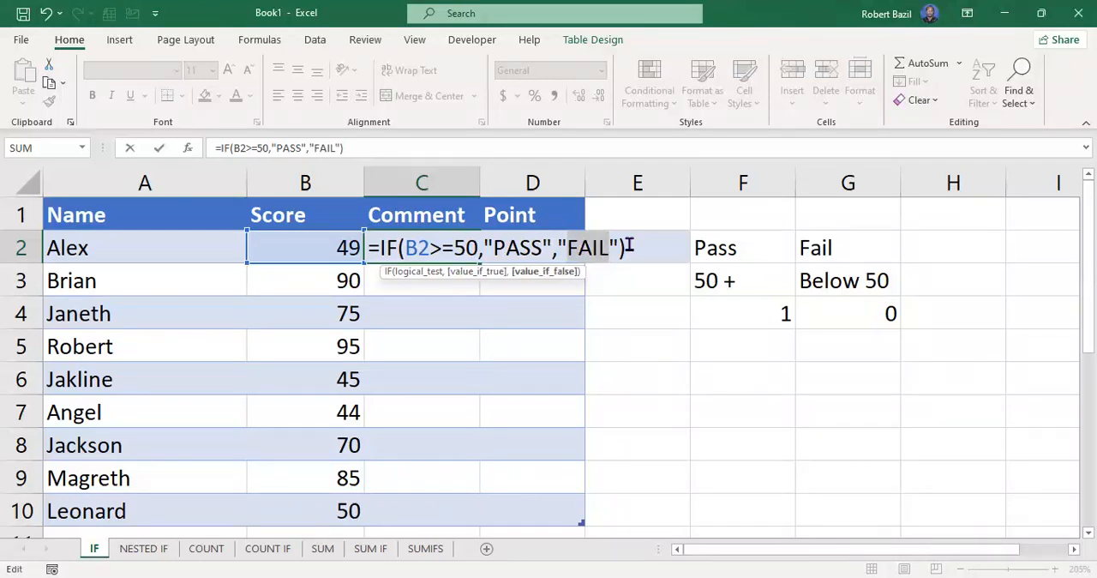
{"action": "key", "text": "Return"}
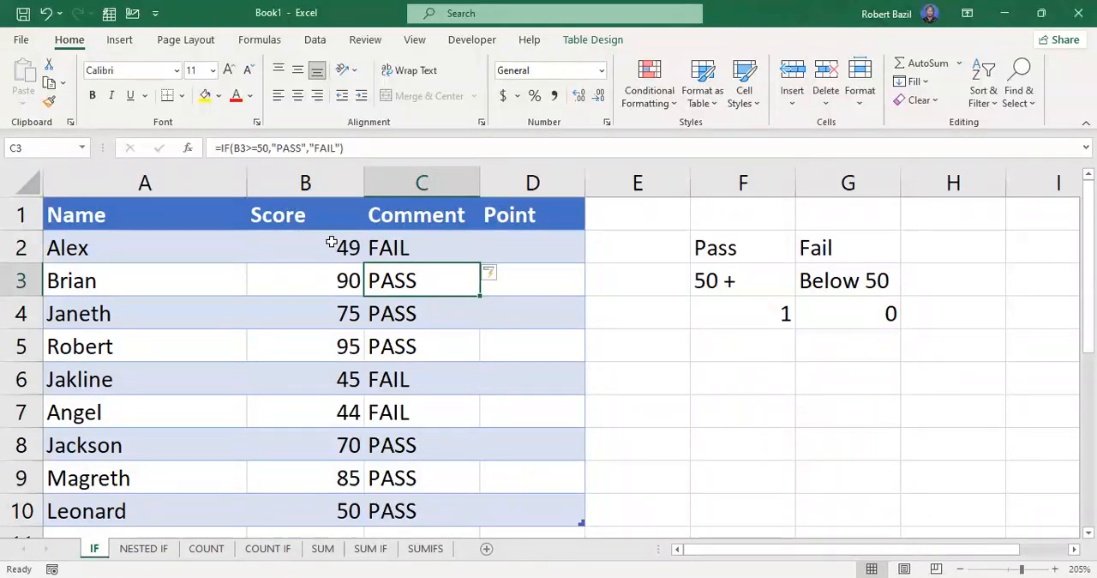
Check the Comment results against the scores in rows 2 and 3 and examine the point criteria in F2:G4.
{"action": "left_click", "coordinate": [400, 247]}
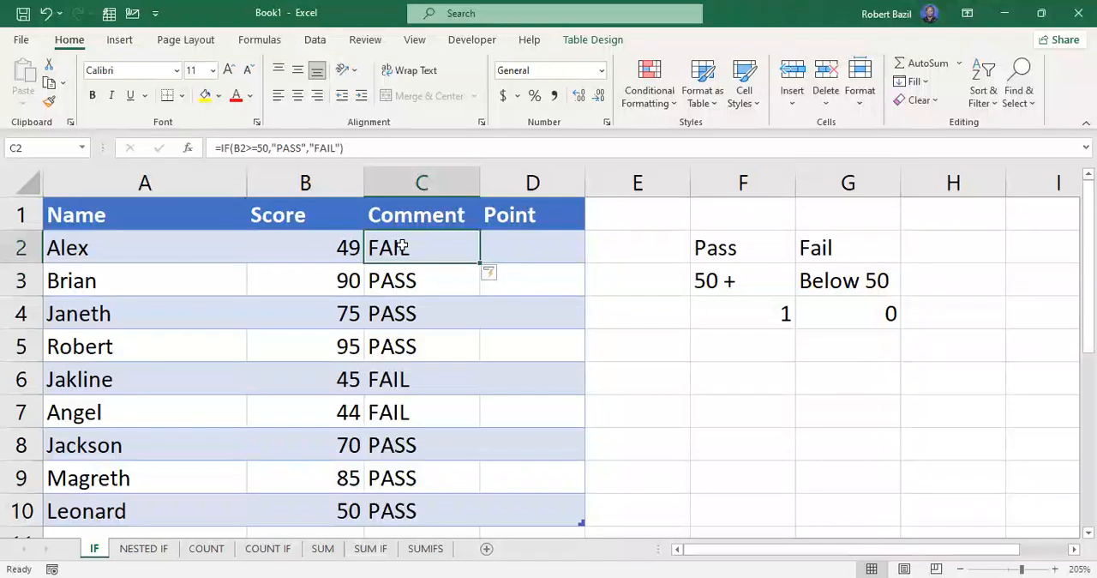
{"action": "left_click", "coordinate": [338, 282]}
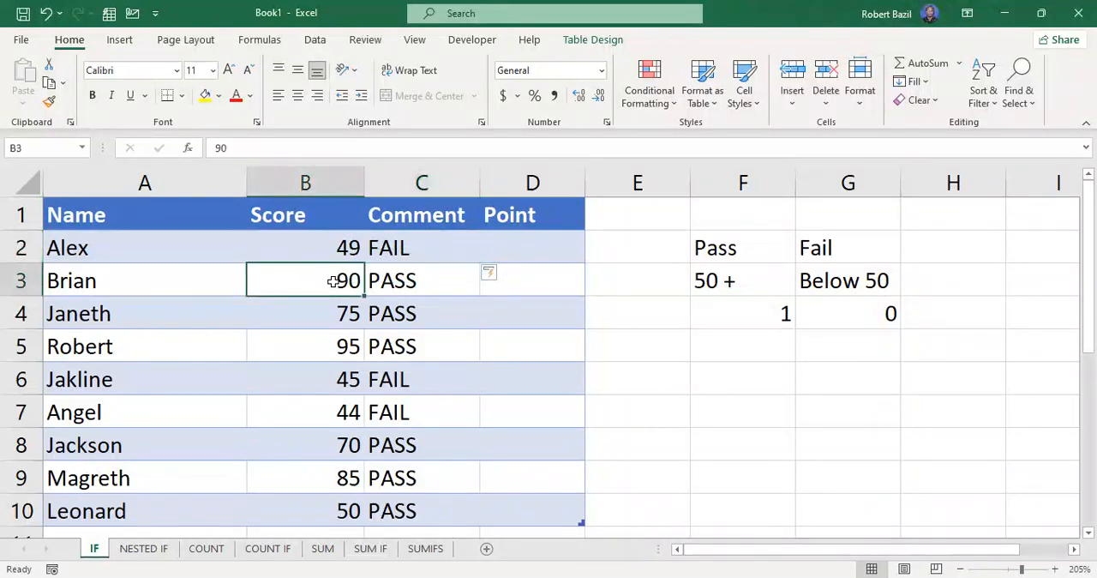
{"action": "left_click", "coordinate": [397, 280]}
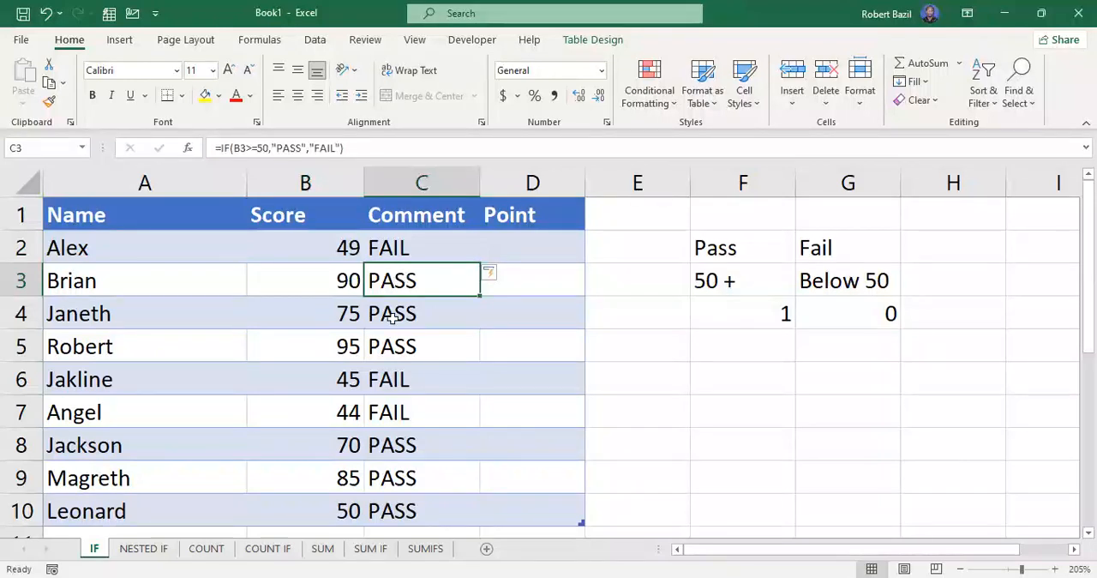
{"action": "left_click", "coordinate": [534, 239]}
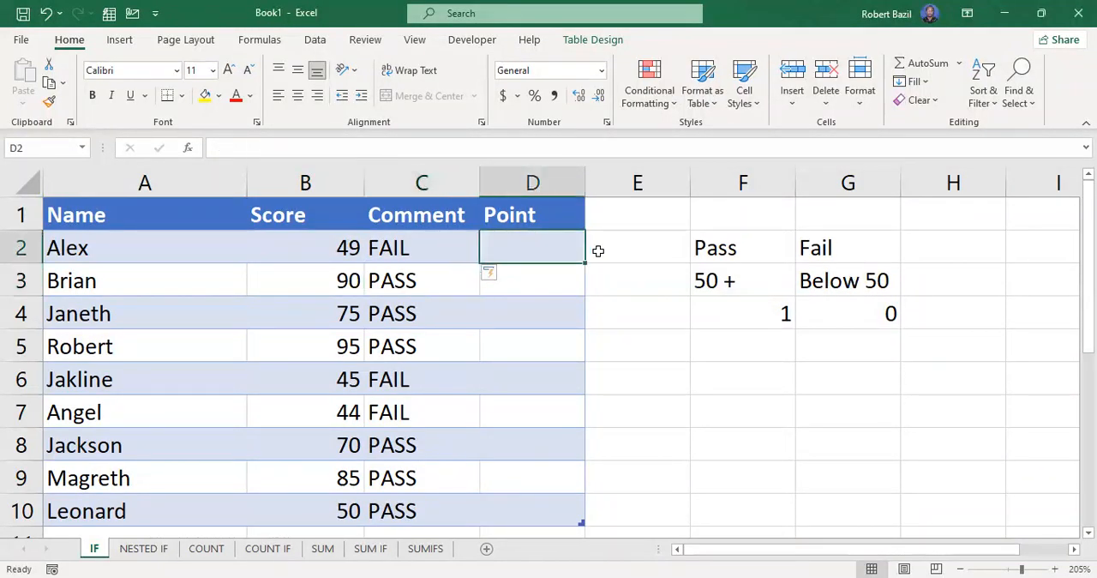
{"action": "left_click", "coordinate": [749, 251]}
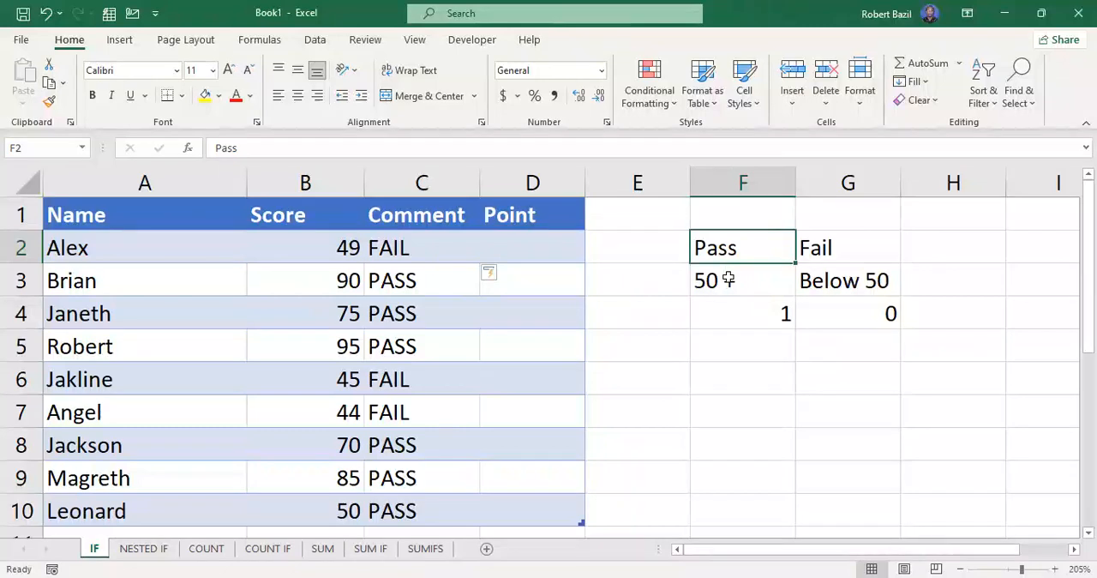
{"action": "left_click", "coordinate": [728, 278]}
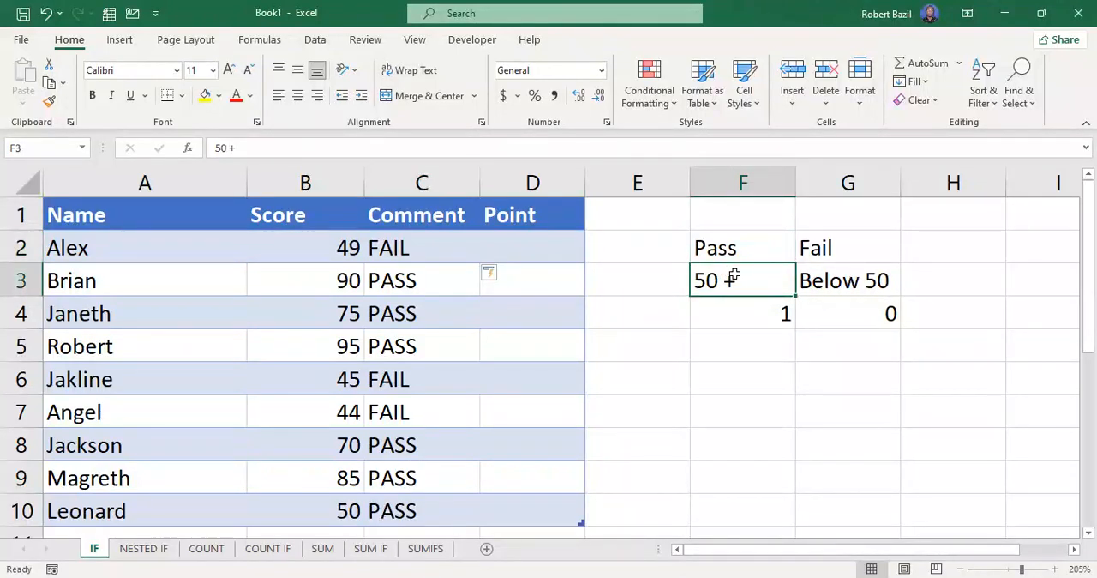
{"action": "left_click", "coordinate": [757, 314]}
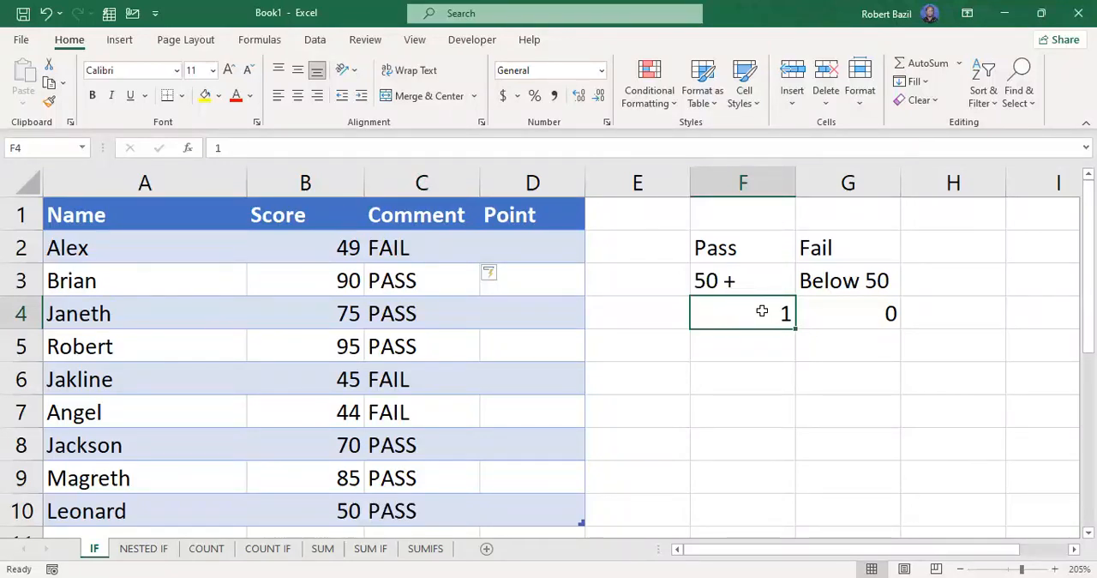
{"action": "left_click", "coordinate": [847, 282]}
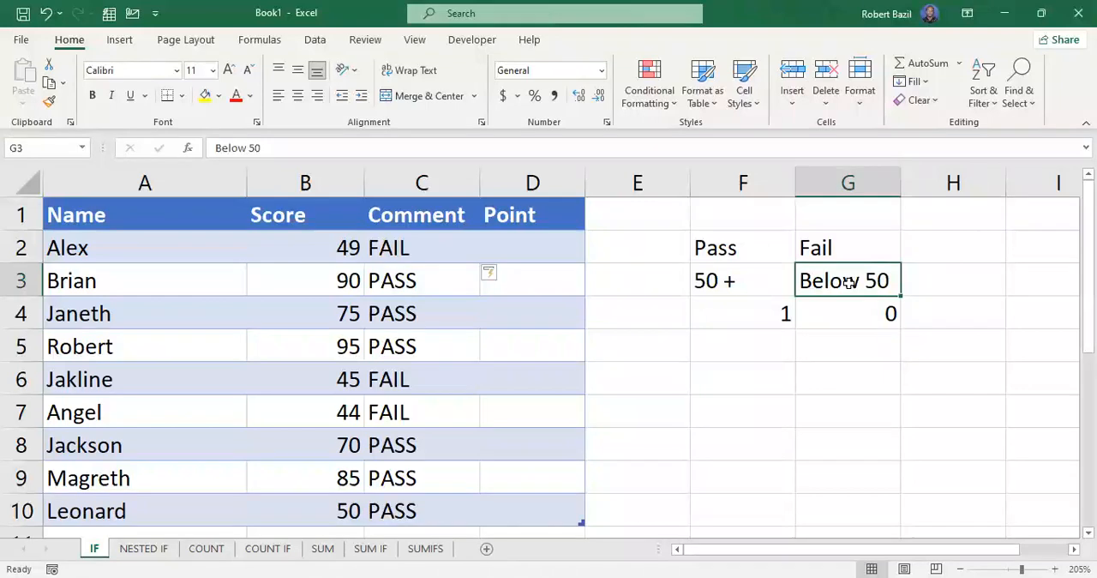
{"action": "left_click", "coordinate": [855, 312]}
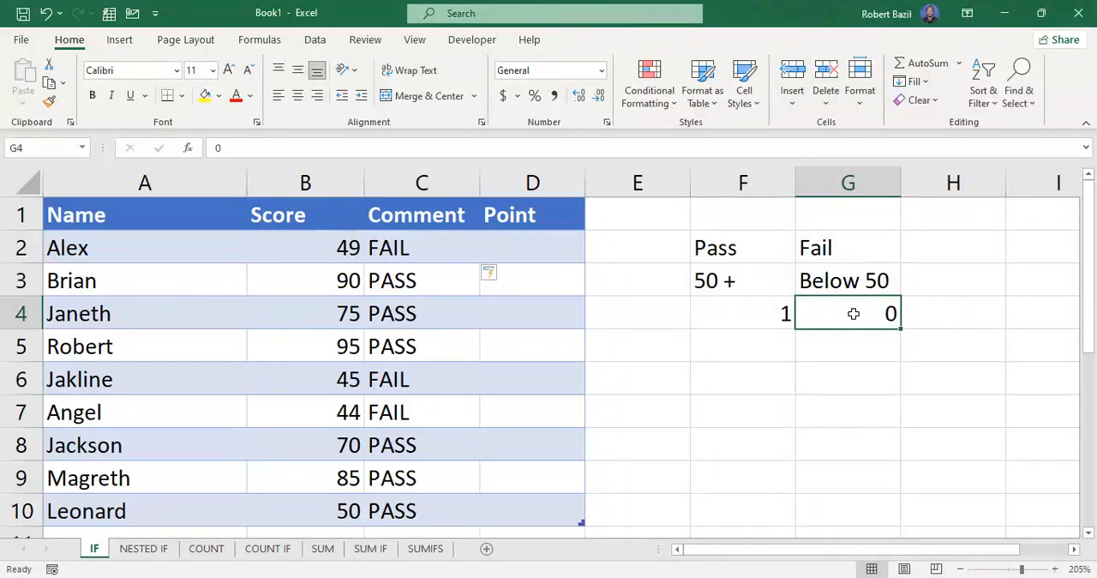
Start an IF formula in D2 of the Point column with the logical test B2>=50.
{"action": "left_click", "coordinate": [511, 247]}
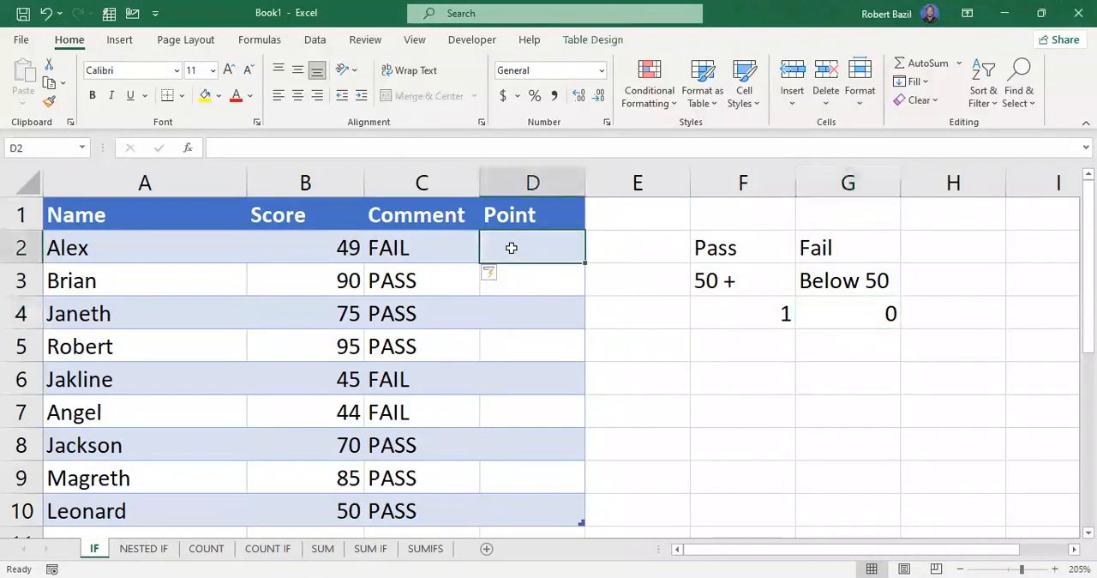
{"action": "type", "text": "="}
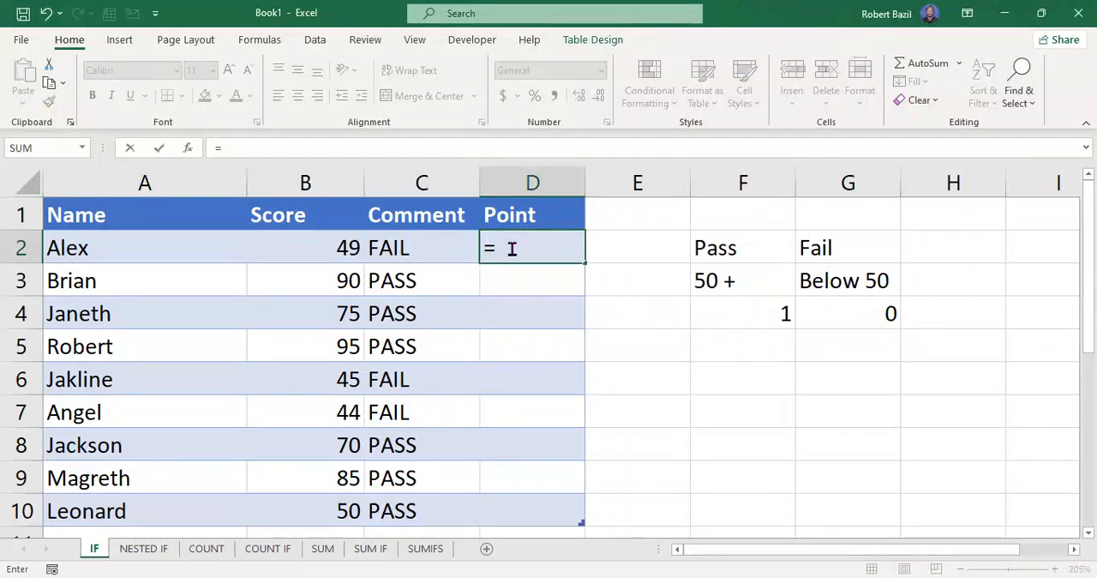
{"action": "type", "text": "IF("}
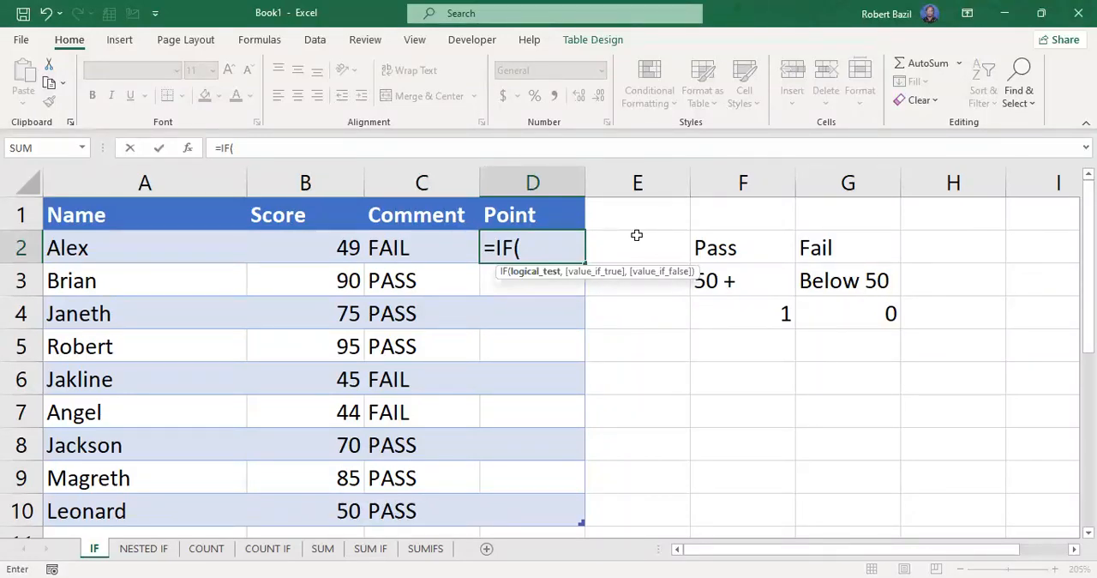
{"action": "type", "text": "B2"}
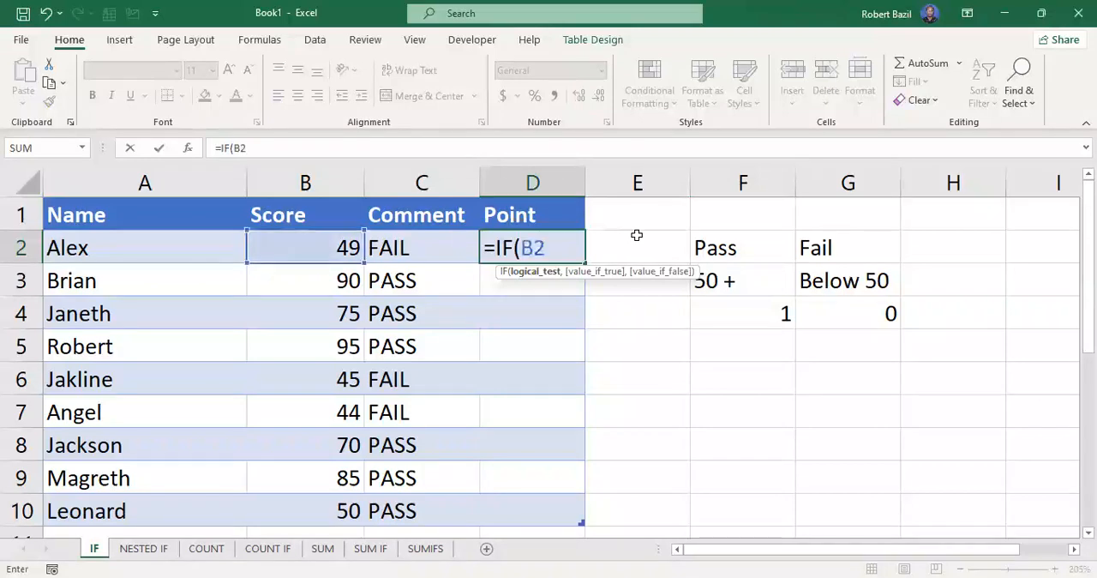
{"action": "type", "text": ">=50"}
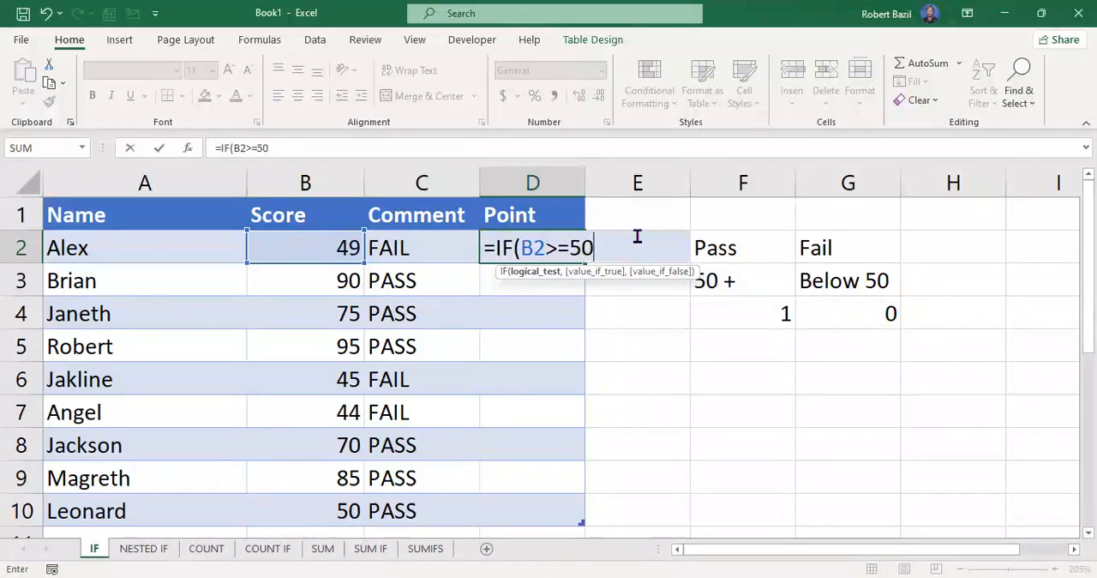
{"action": "type", "text": ","}
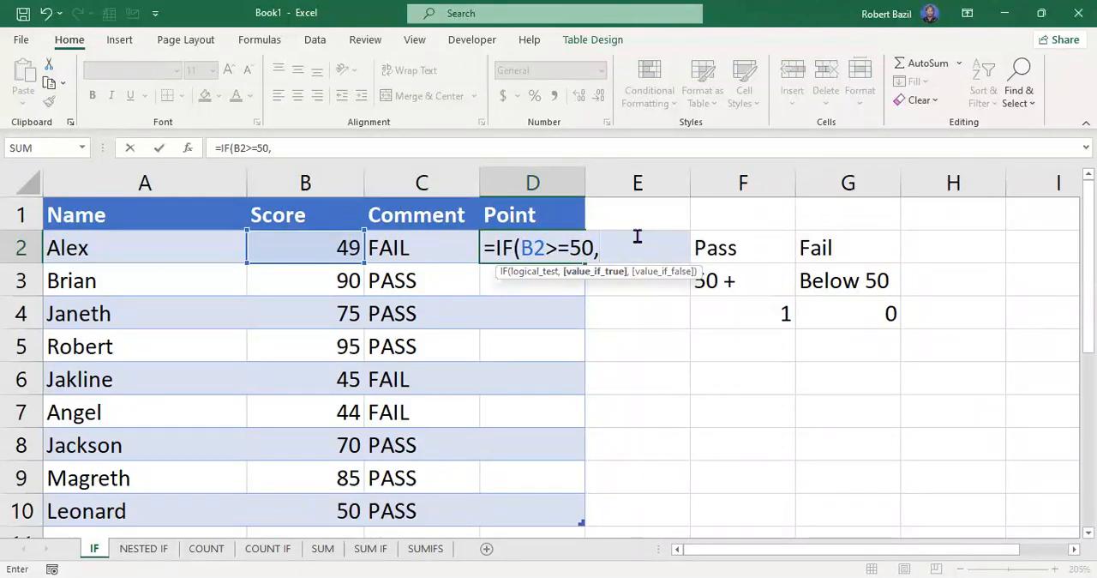
Complete the Point formula in D2 with 1 as the true result and 0 as the false result, and enter it.
{"action": "type", "text": "1,"}
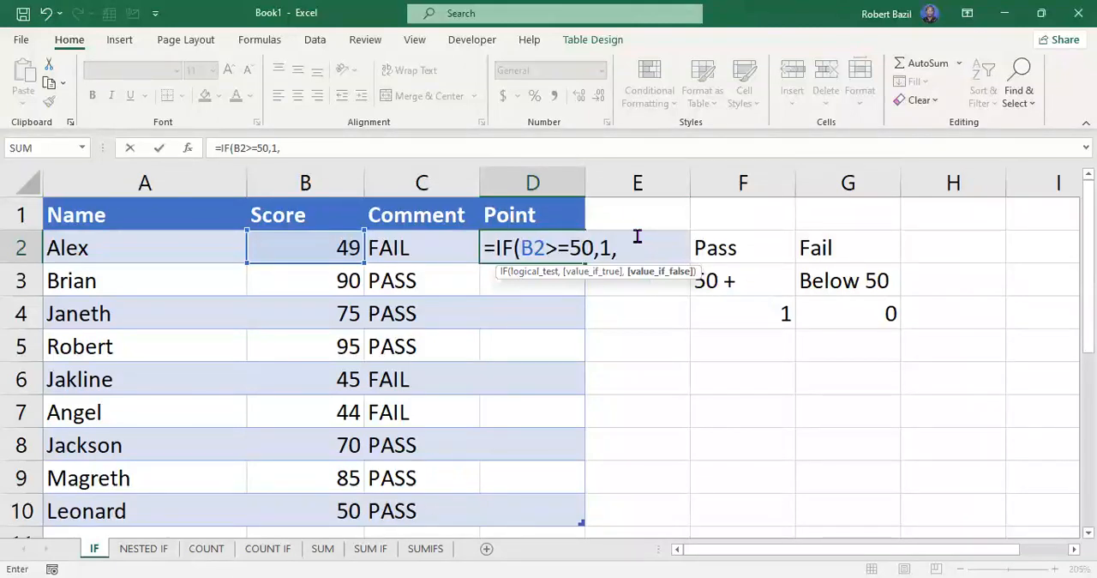
{"action": "type", "text": "0"}
{"action": "type", "text": ")"}
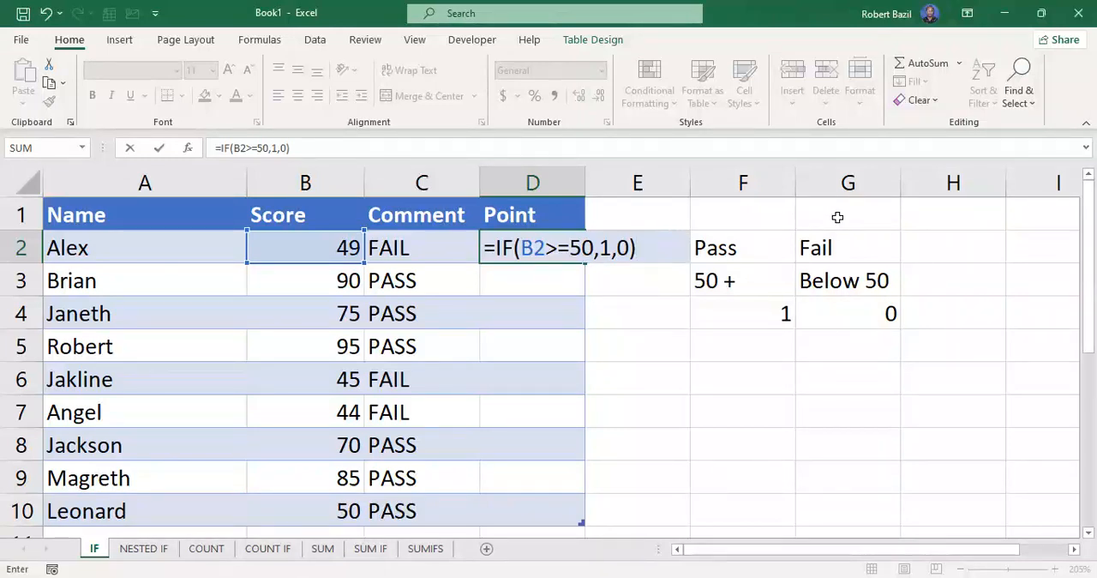
{"action": "key", "text": "Return"}
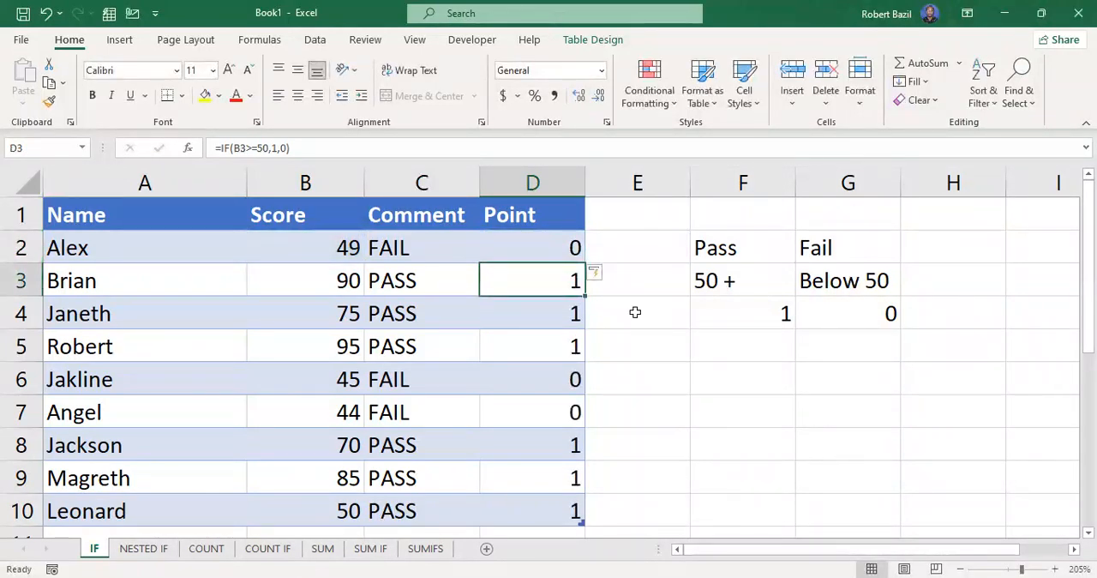
Compare the Comment and Point results in rows 2, 6 and 7 and inspect the formula in D2.
{"action": "left_click_drag", "start_coordinate": [402, 241], "coordinate": [547, 244]}
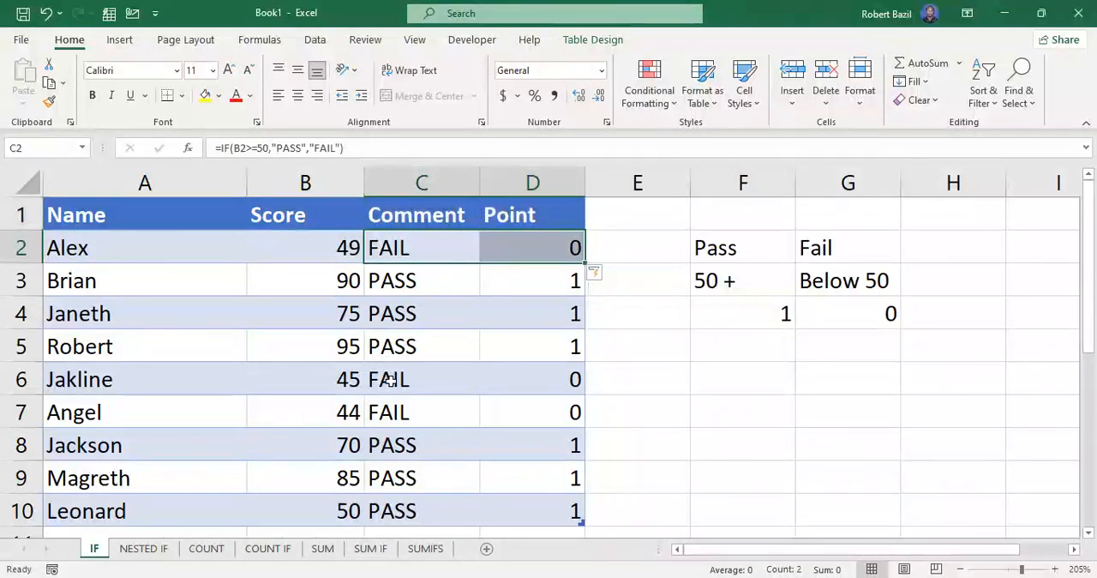
{"action": "left_click_drag", "start_coordinate": [387, 377], "coordinate": [551, 372]}
{"action": "left_click", "coordinate": [384, 411]}
{"action": "left_click_drag", "start_coordinate": [385, 411], "coordinate": [559, 403]}
{"action": "left_click", "coordinate": [528, 252]}
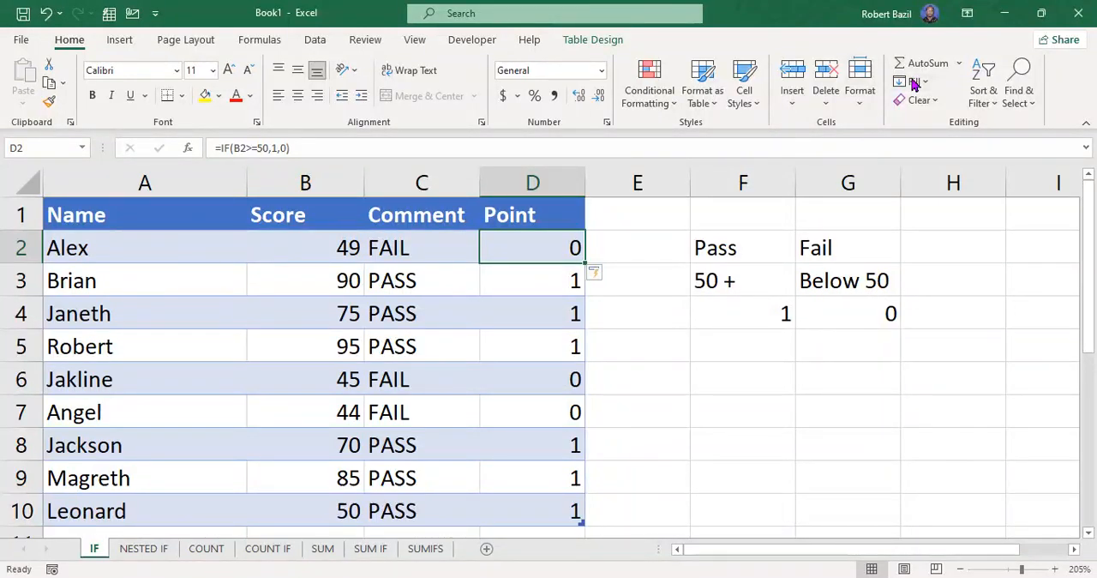
{"action": "key", "text": "alt+Tab"}
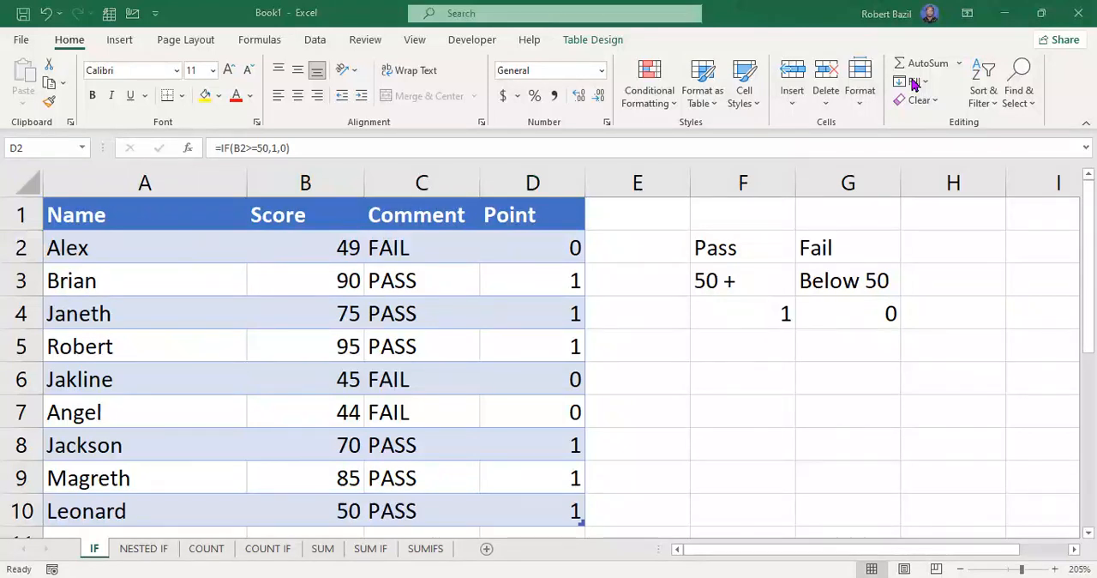